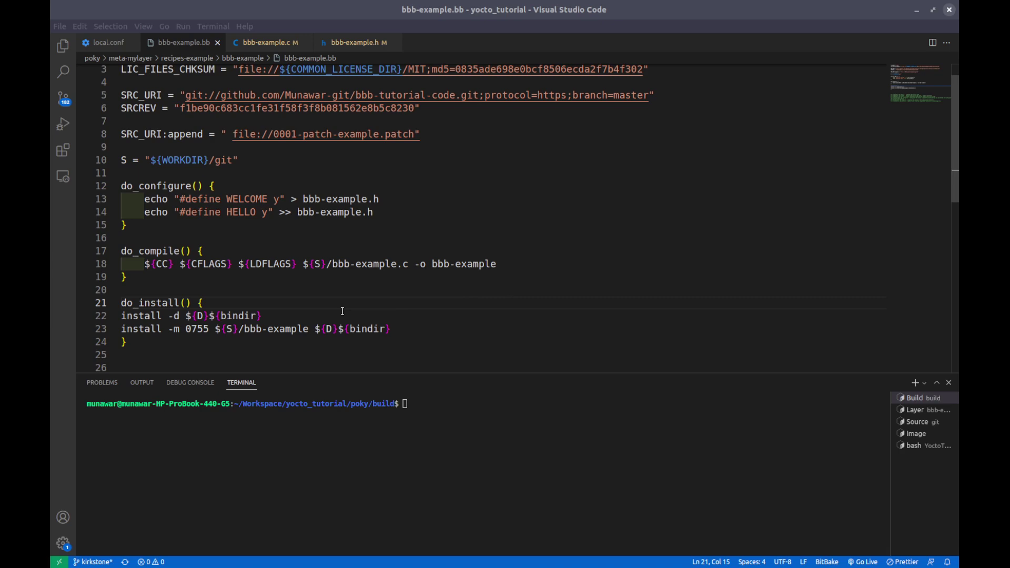
Highlight the do_compile task and its do_compile() function name in the recipe.
left_click_drag(153, 285, 120, 252)
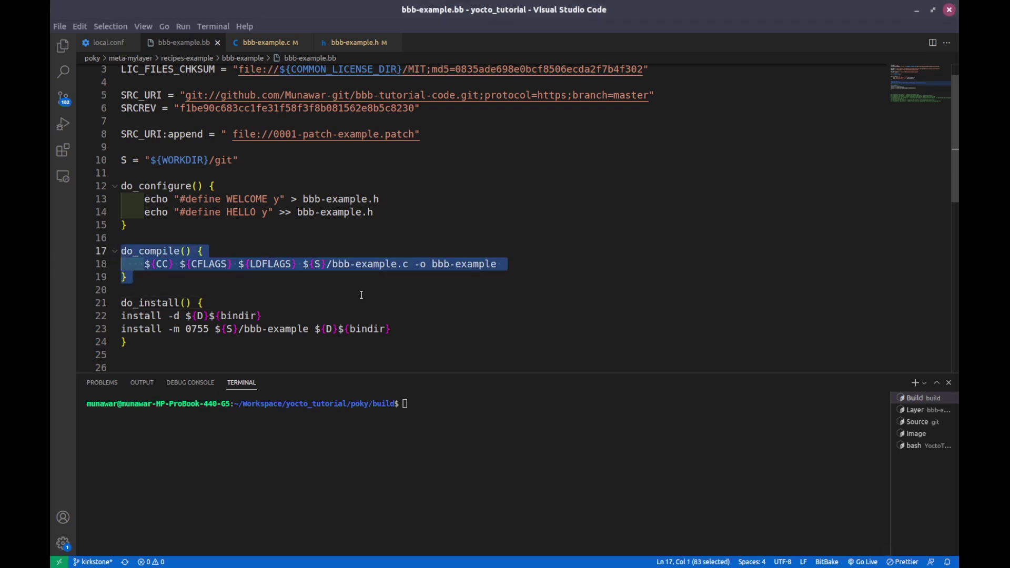
left_click(615, 311)
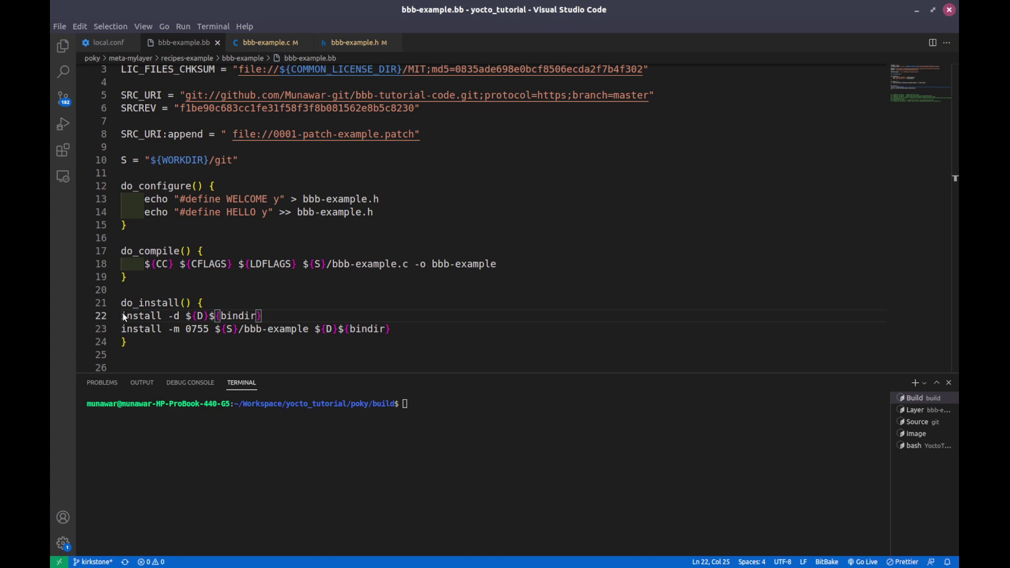
left_click_drag(121, 251, 192, 251)
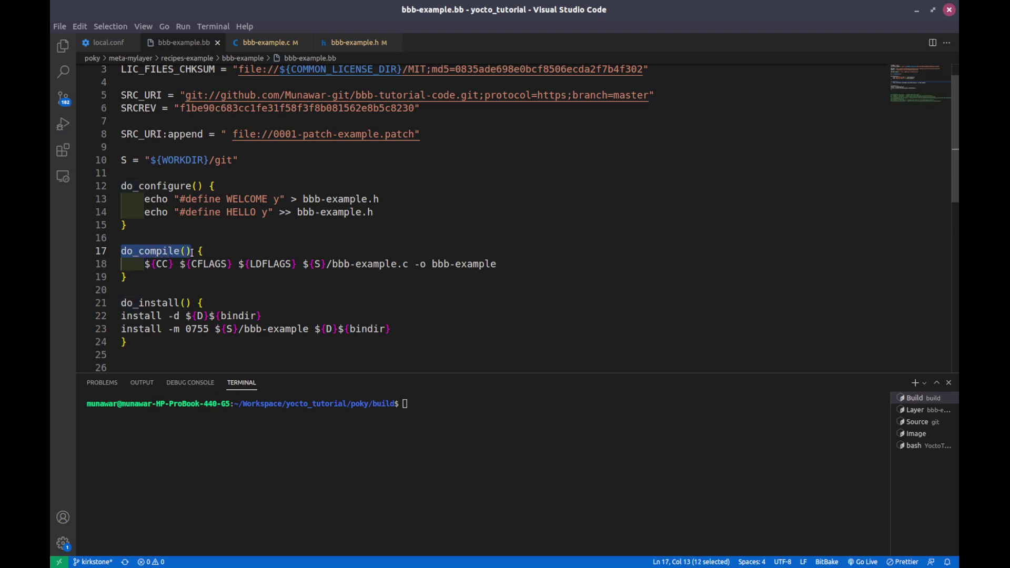
left_click(192, 251)
left_click(218, 270)
left_click(225, 302)
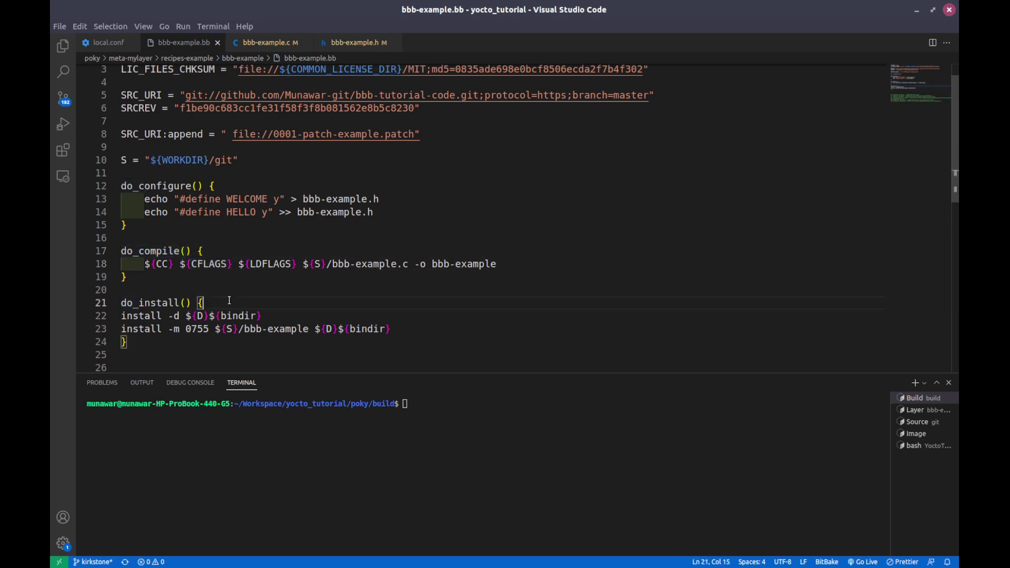
Highlight the line 18 compile command, its bbb-example.c source file and ${S} directory.
left_click_drag(136, 263, 535, 264)
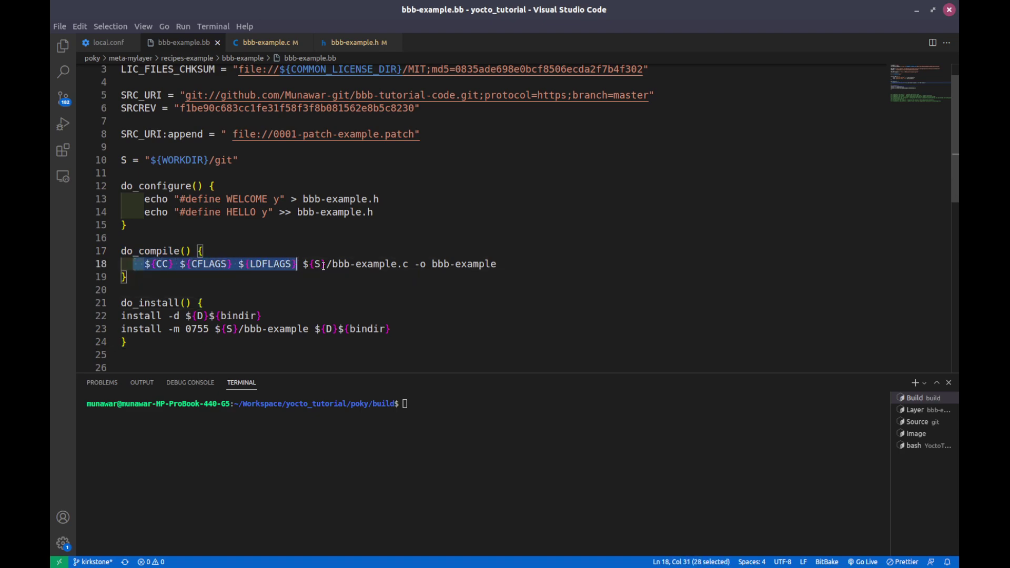
left_click(535, 265)
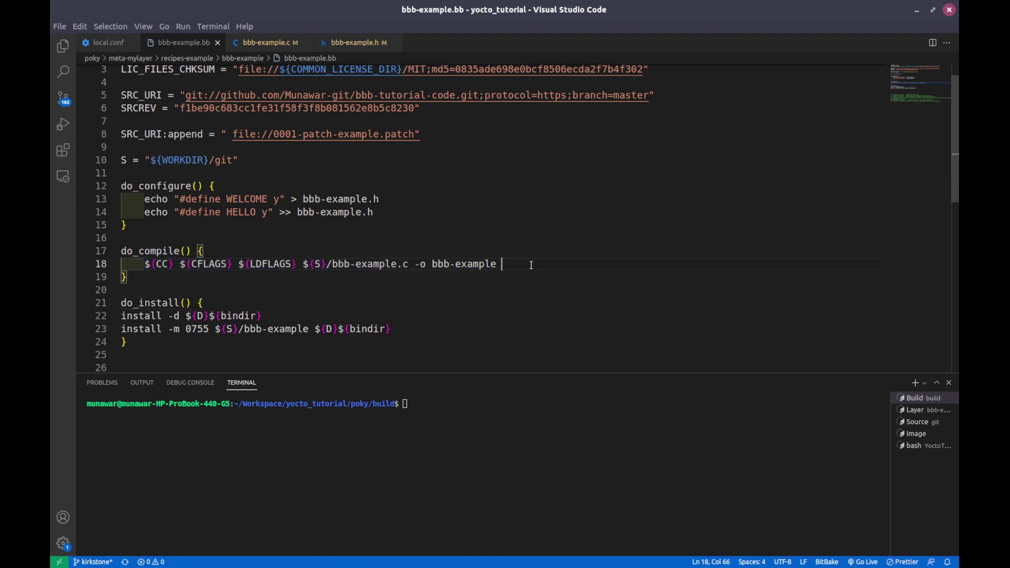
left_click_drag(332, 266, 497, 267)
left_click(370, 265)
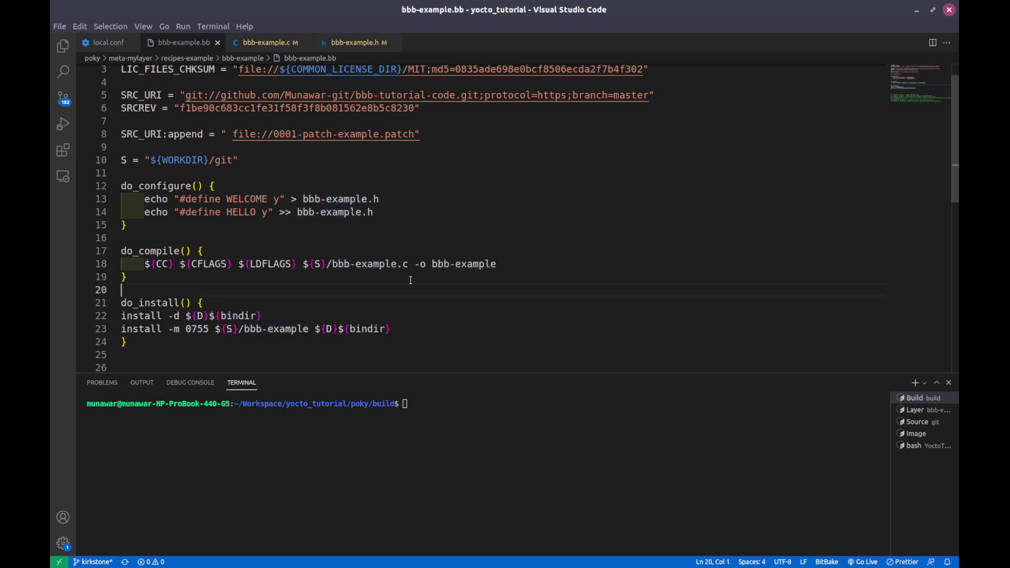
double_click(370, 265)
left_click_drag(326, 266, 301, 266)
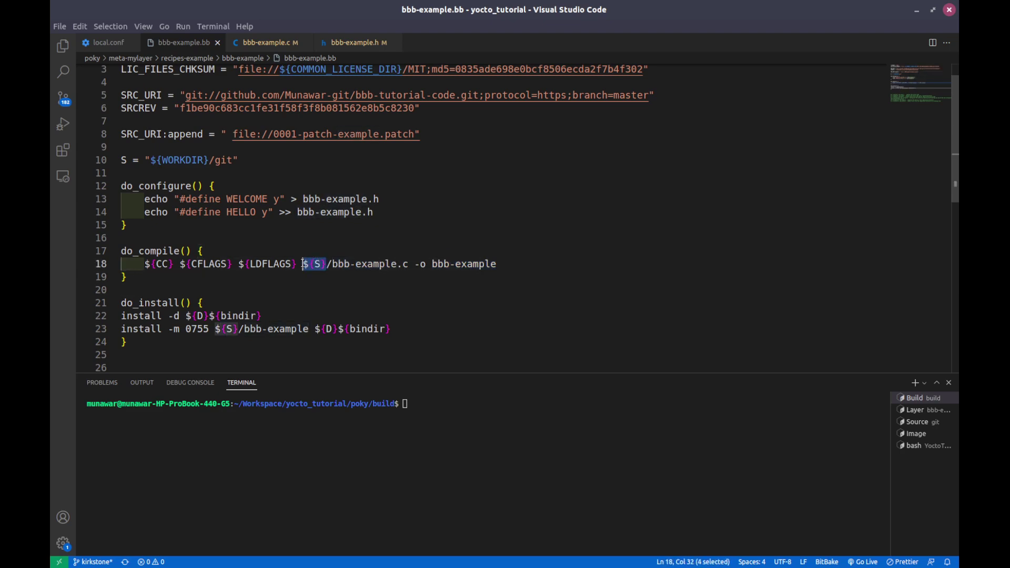
left_click(383, 291)
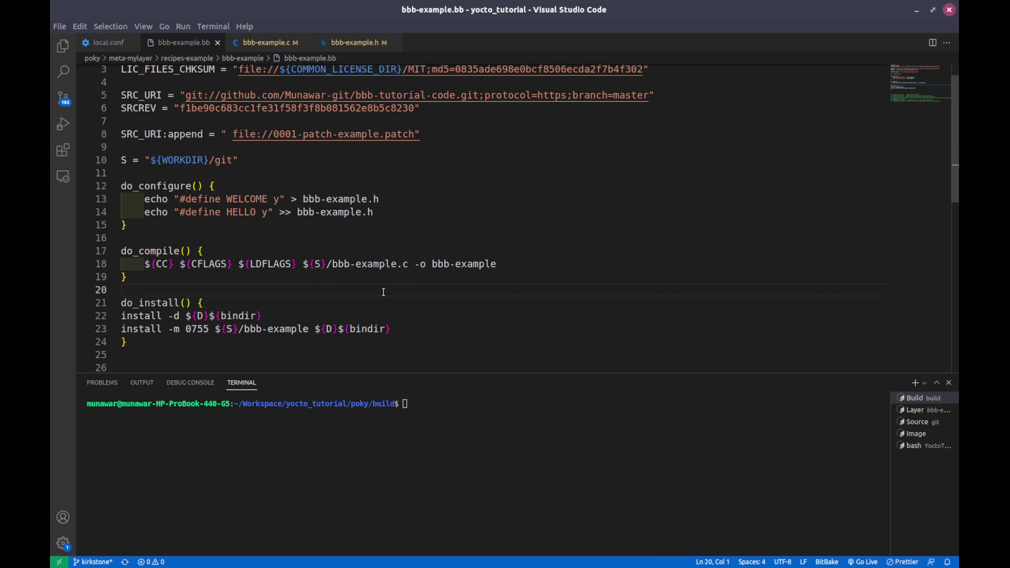
left_click(467, 298)
Highlight the CC compiler variable and the CFLAGS variable in the compile command.
left_click_drag(173, 265, 149, 265)
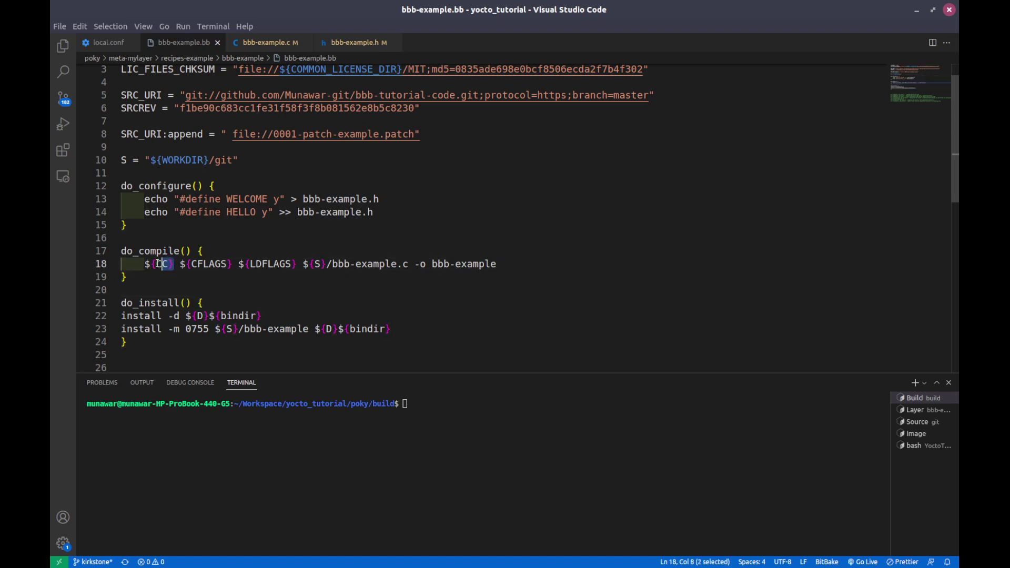
left_click(150, 265)
left_click(207, 290)
double_click(207, 265)
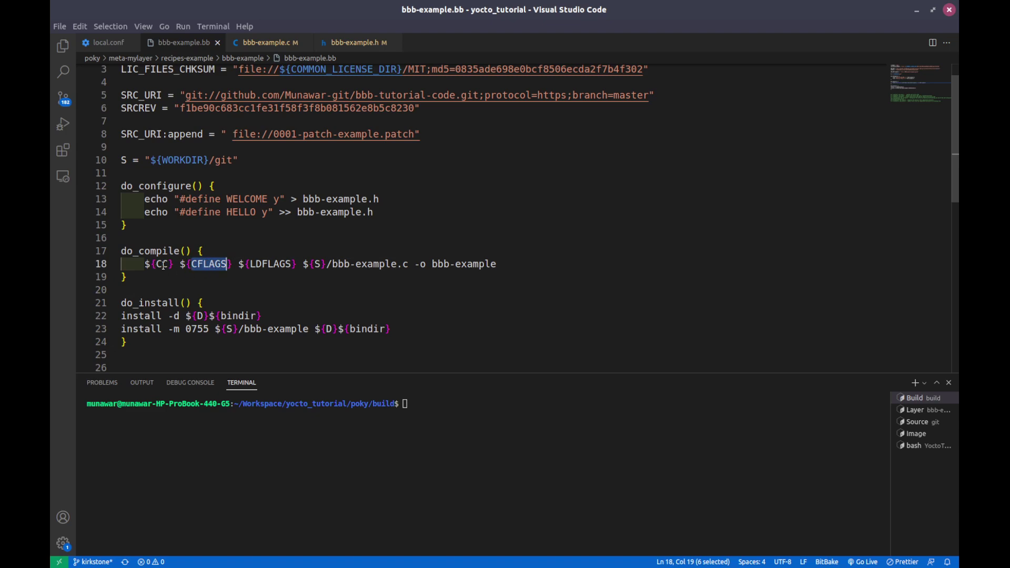
left_click_drag(156, 265, 171, 270)
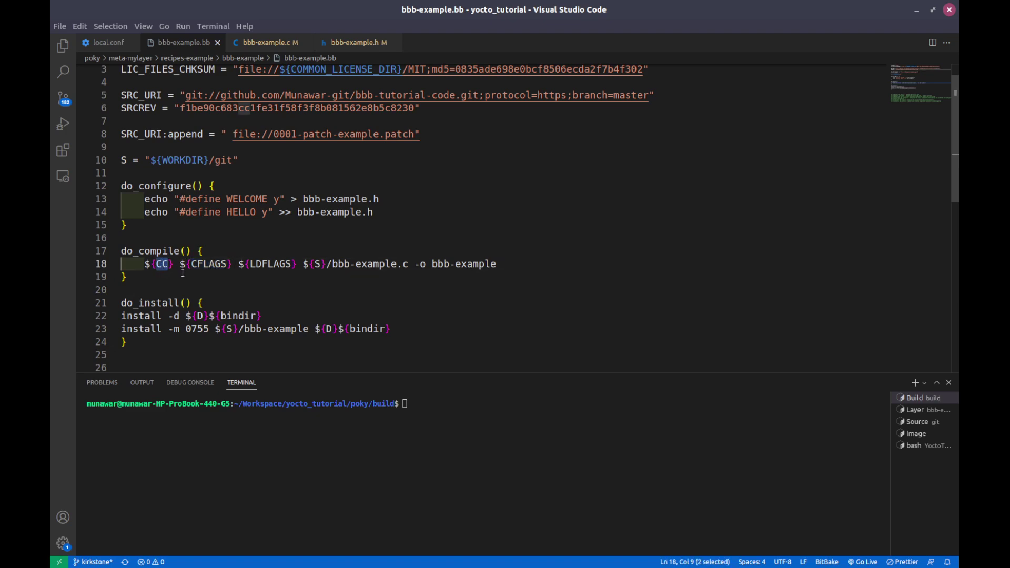
left_click(502, 275)
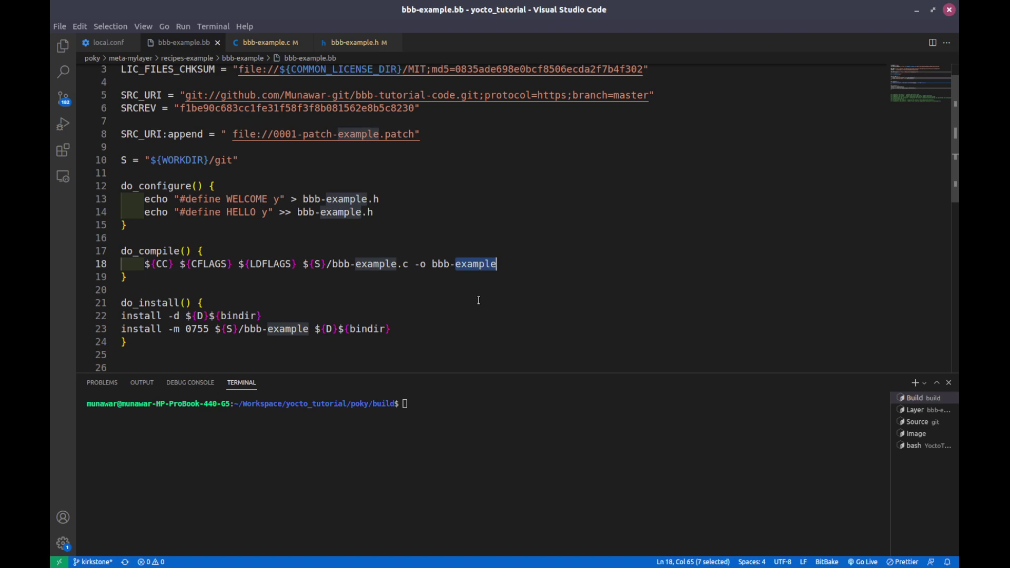
key("Down")
key("Down")
key("Down")
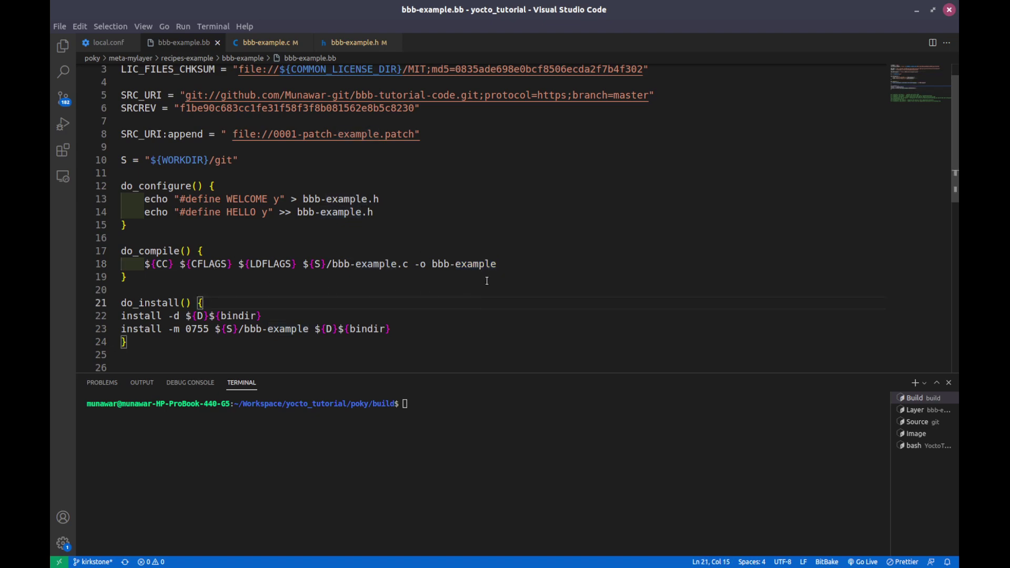
Highlight the CFLAGS and LDFLAGS variables and the compiler-and-flags part of line 18.
double_click(207, 264)
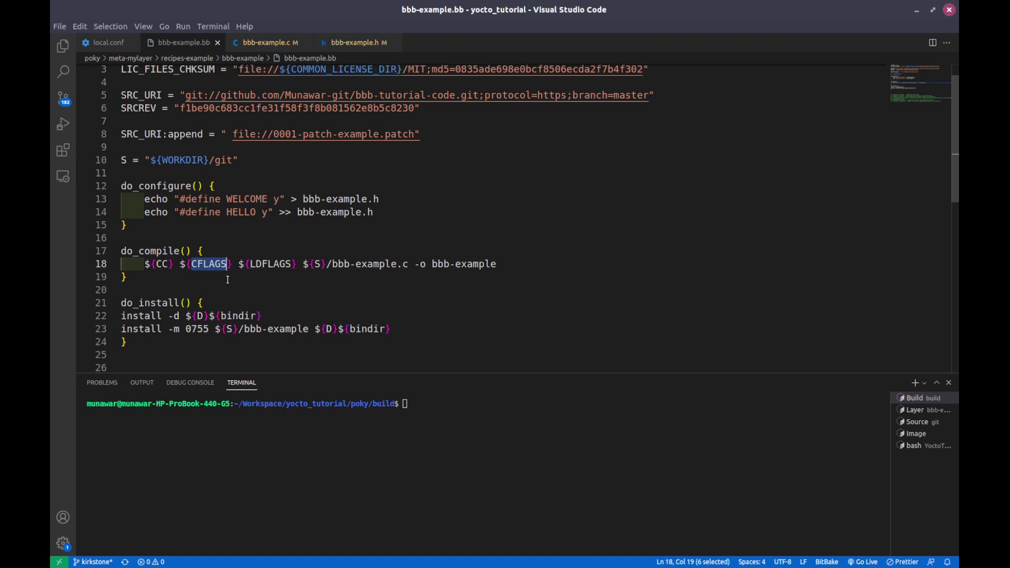
double_click(273, 263)
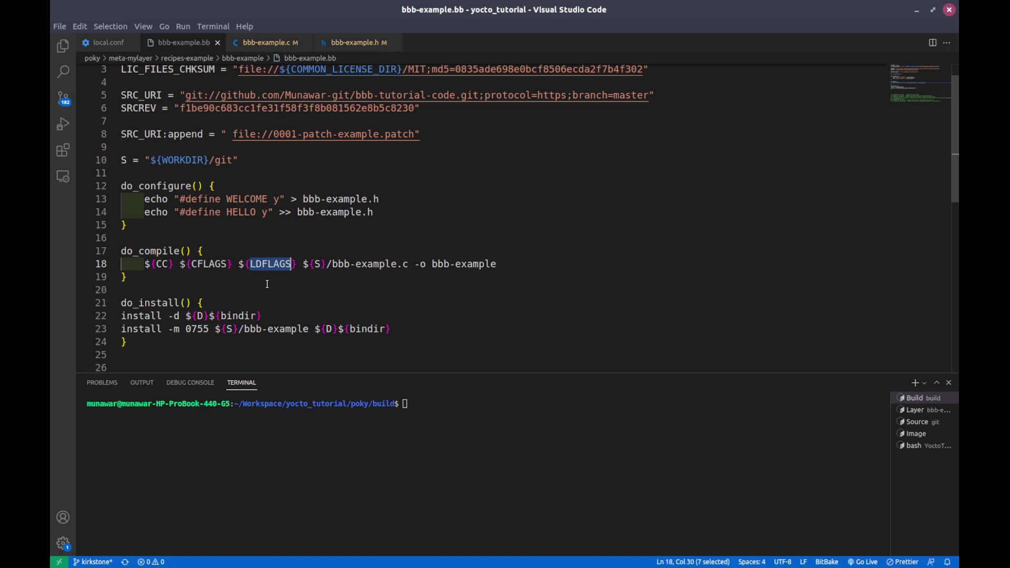
left_click(276, 274)
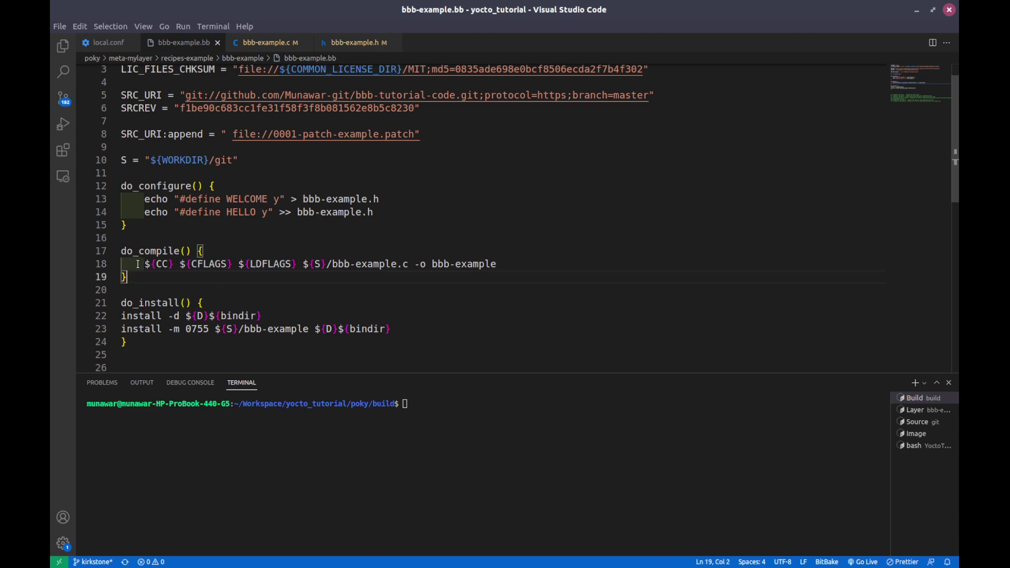
left_click_drag(136, 264, 410, 264)
left_click(332, 290)
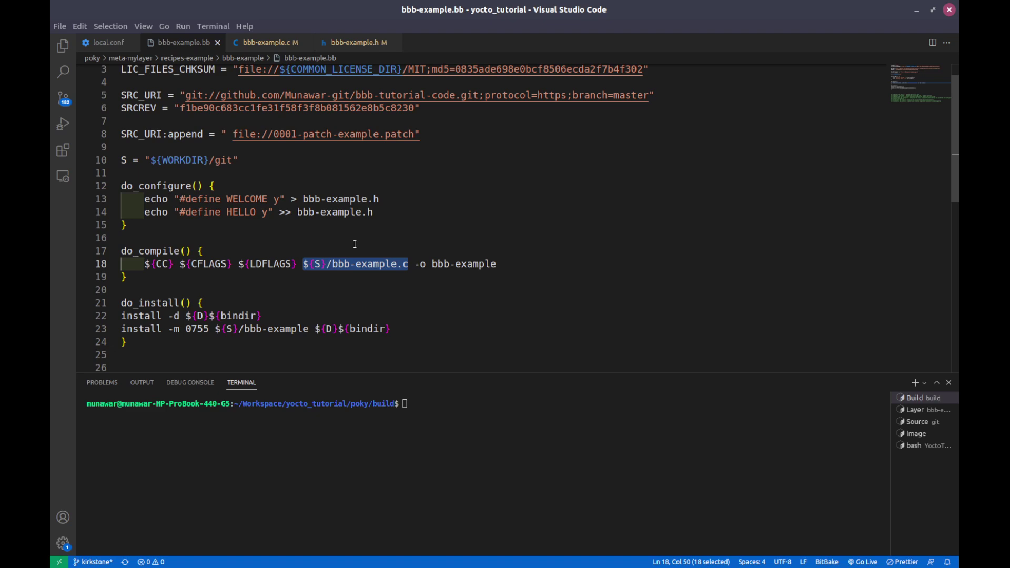
Highlight ${S}, the -o option and the bbb-example output binary name.
double_click(317, 264)
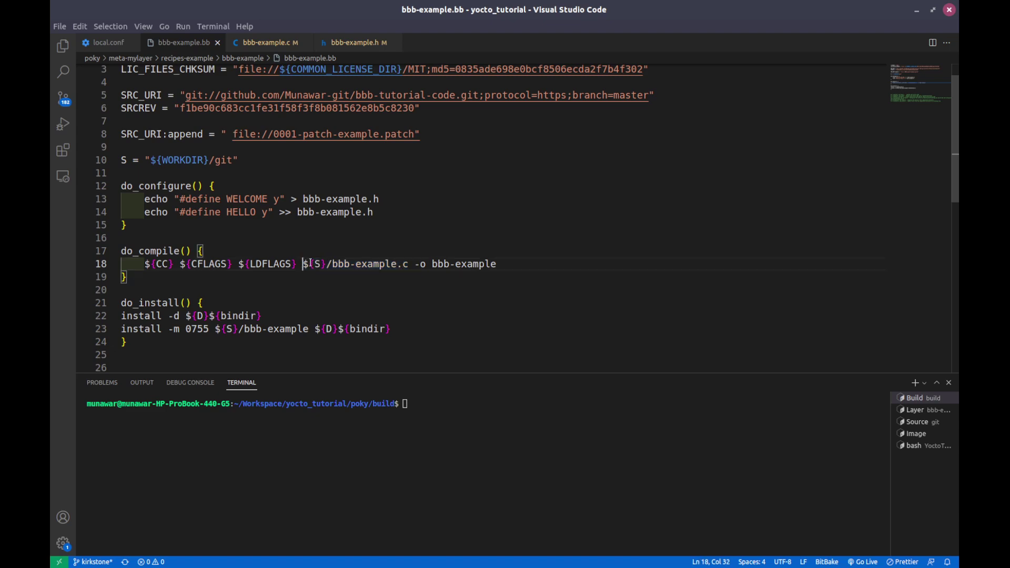
left_click(332, 264)
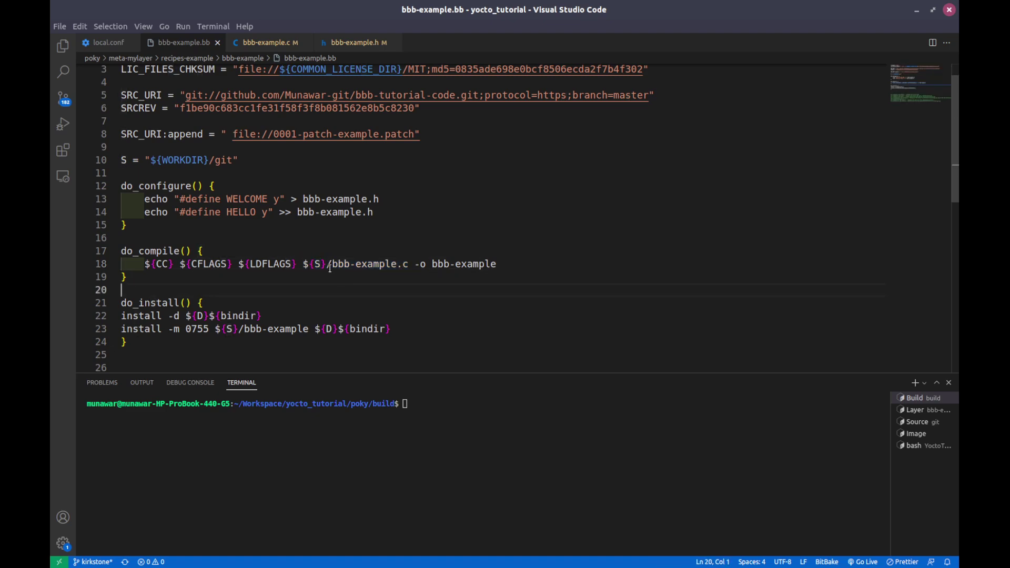
double_click(418, 265)
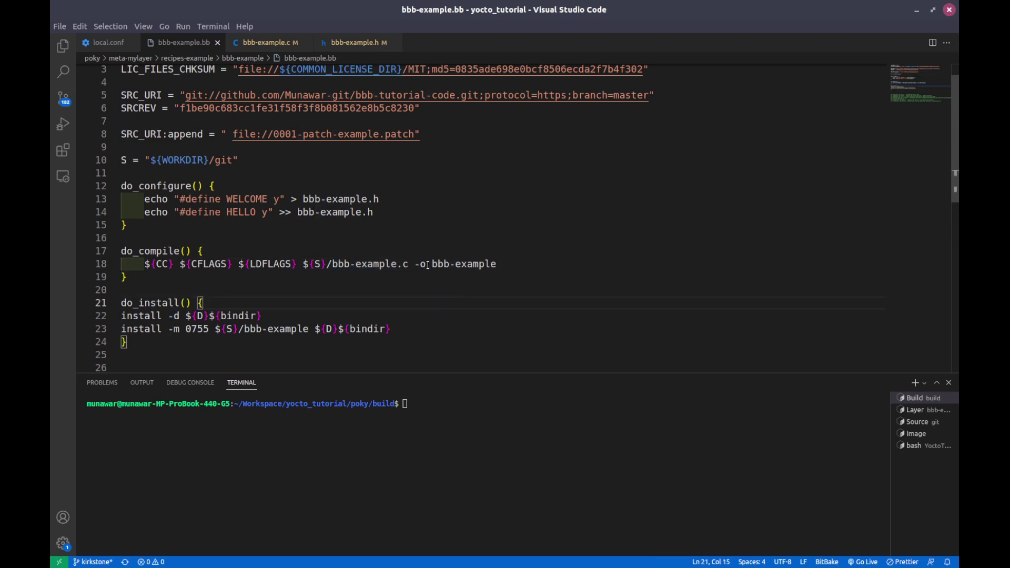
left_click_drag(427, 265, 503, 265)
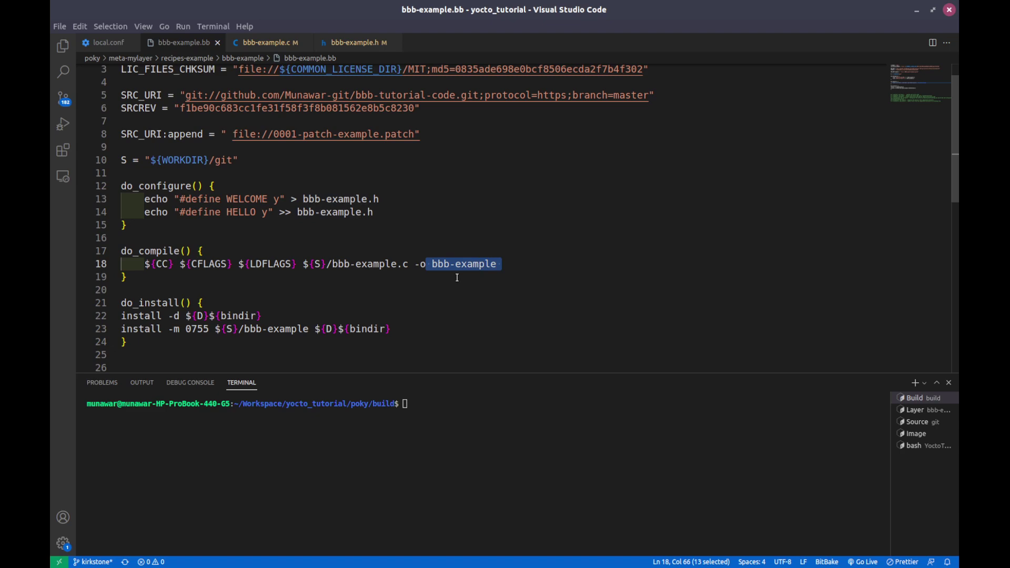
left_click(516, 271)
double_click(475, 266)
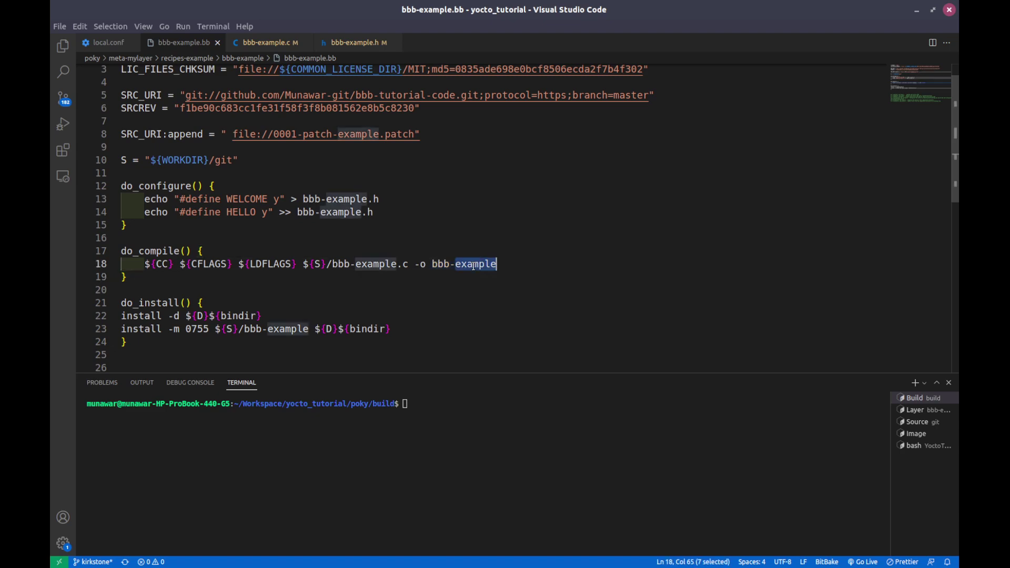
left_click(463, 271)
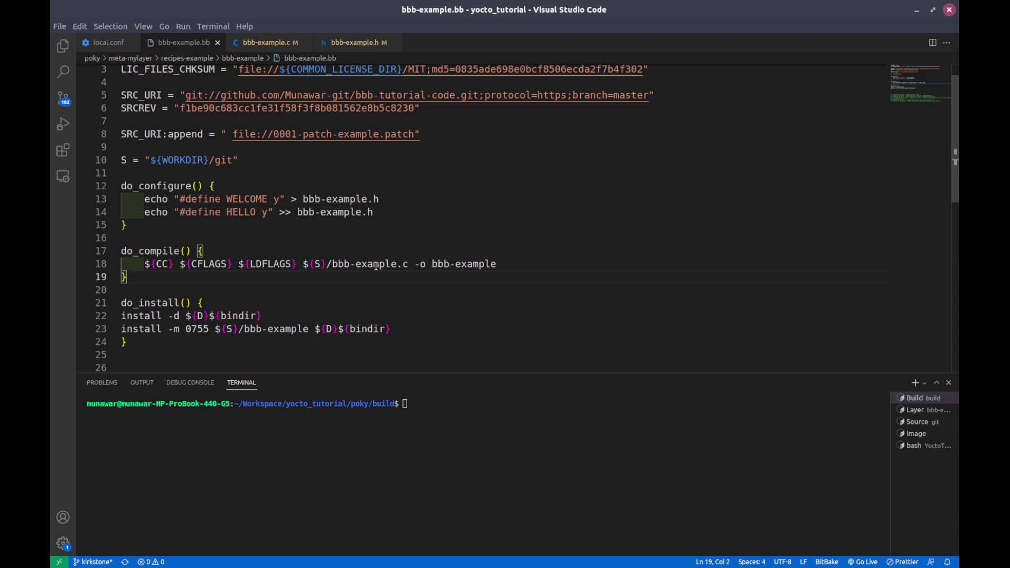
Rerun the bitbake -e bbb-example query with the grep pattern changed to CC=.
left_click(533, 267)
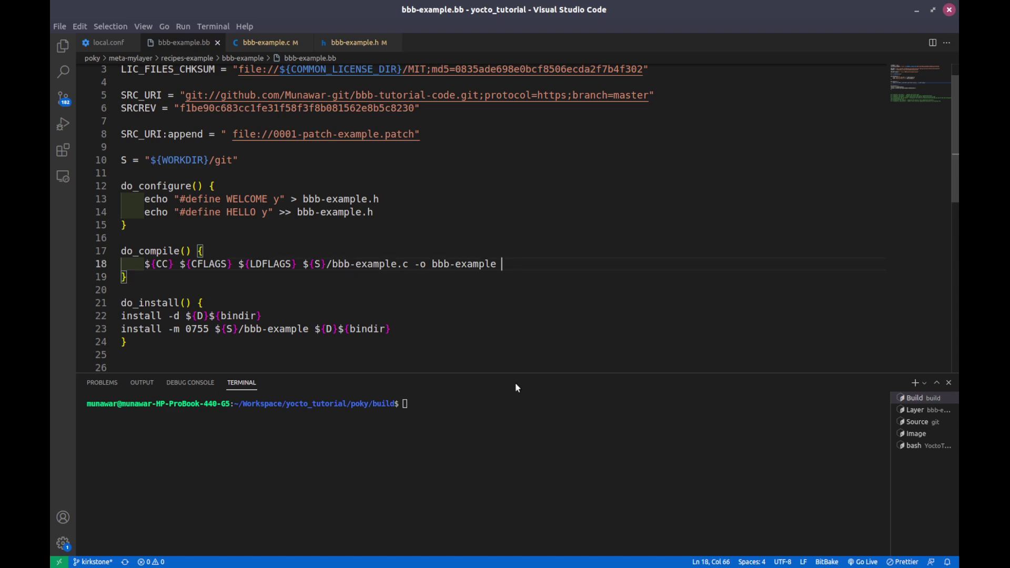
left_click(573, 428)
key("Up")
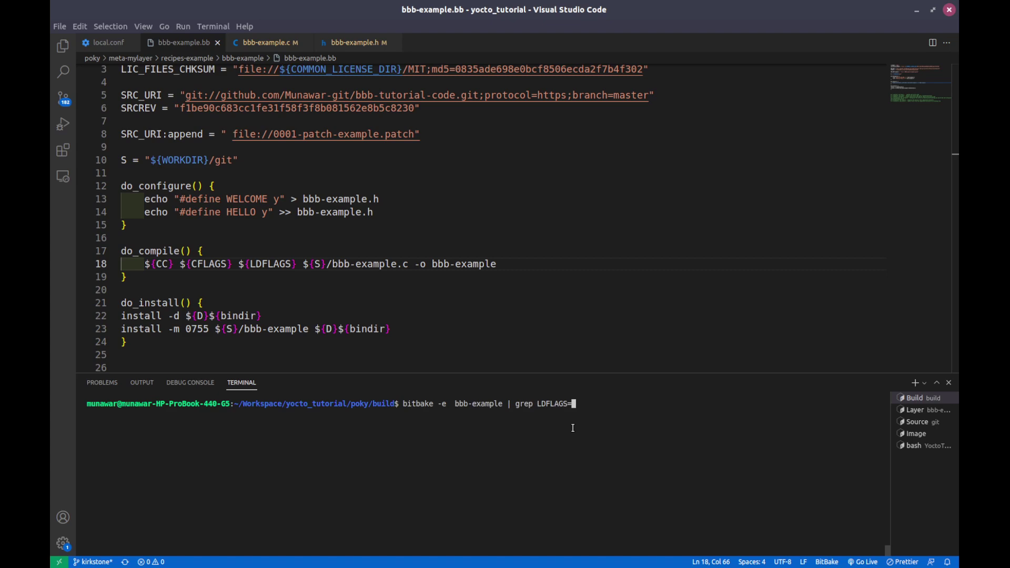
key("BackSpace")
key("BackSpace")
key("BackSpace")
key("BackSpace")
key("BackSpace")
key("BackSpace")
key("BackSpace")
key("BackSpace")
type("CC")
type("=")
key("Return")
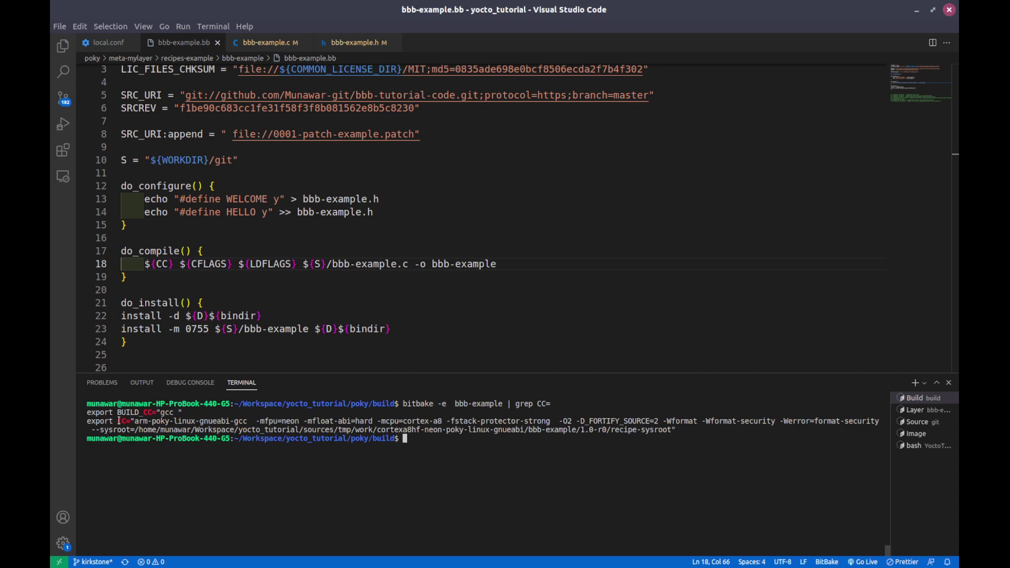
left_click_drag(118, 421, 251, 423)
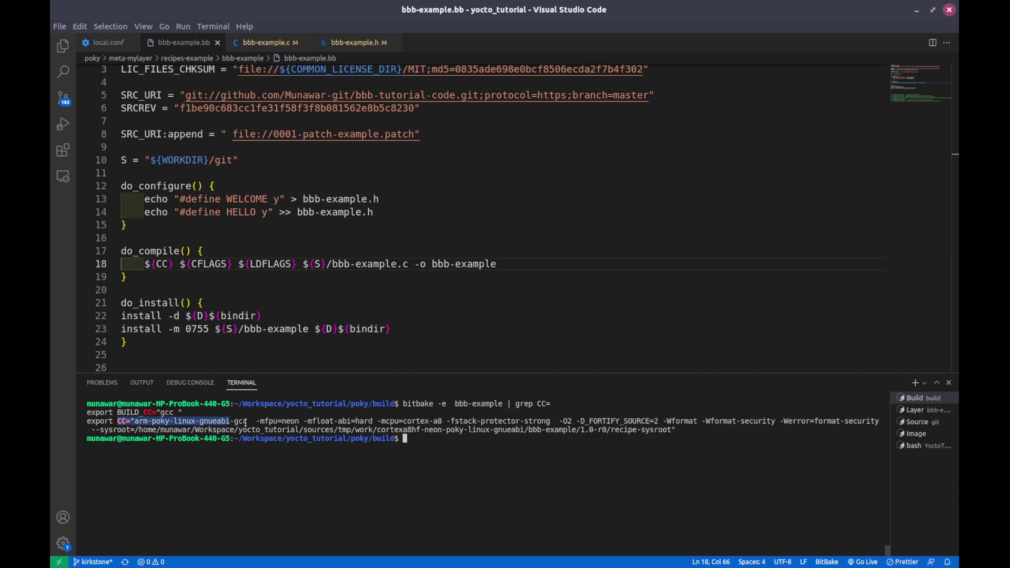
left_click(269, 474)
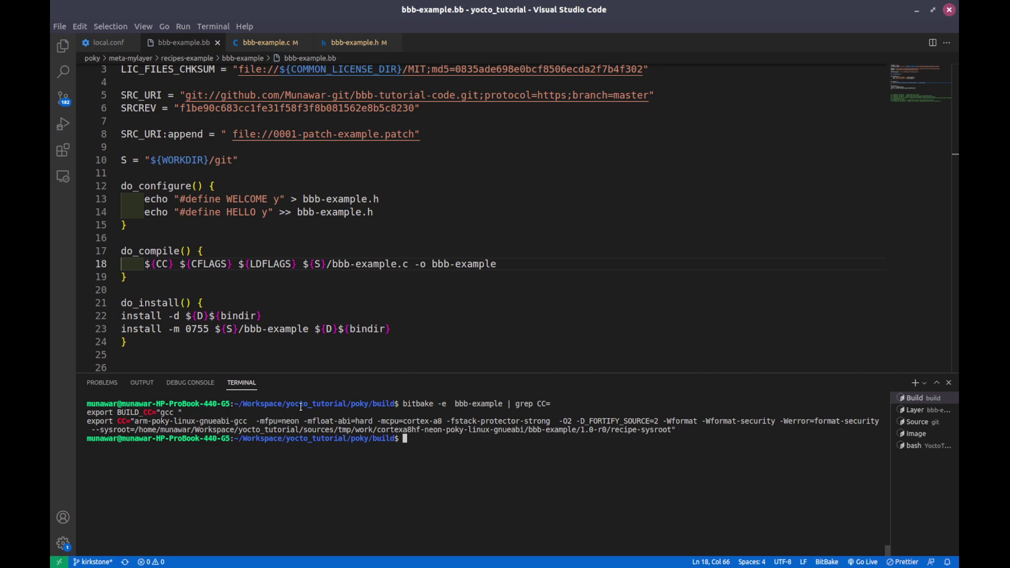
left_click_drag(252, 421, 868, 425)
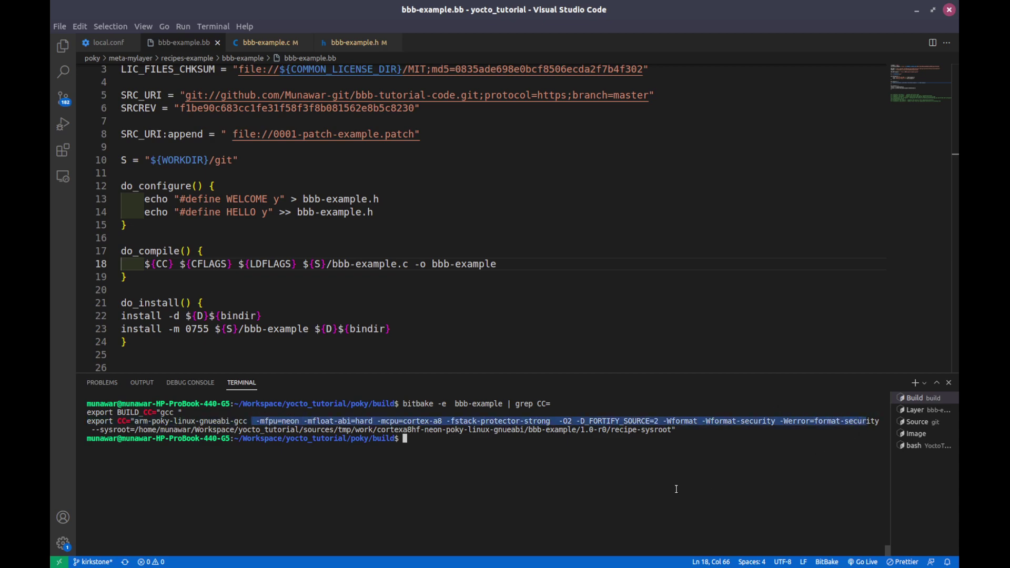
left_click(572, 469)
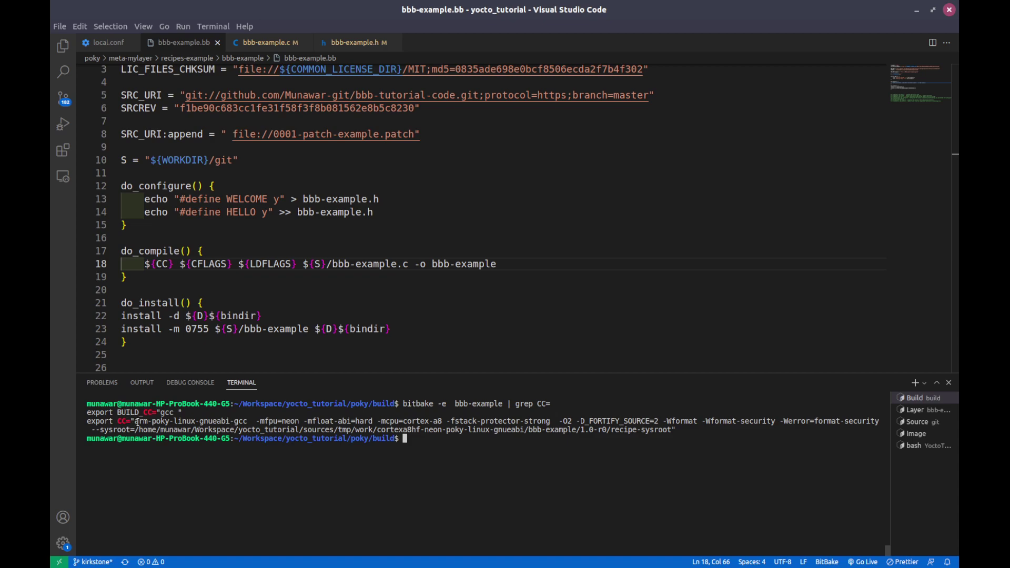
left_click_drag(133, 421, 400, 431)
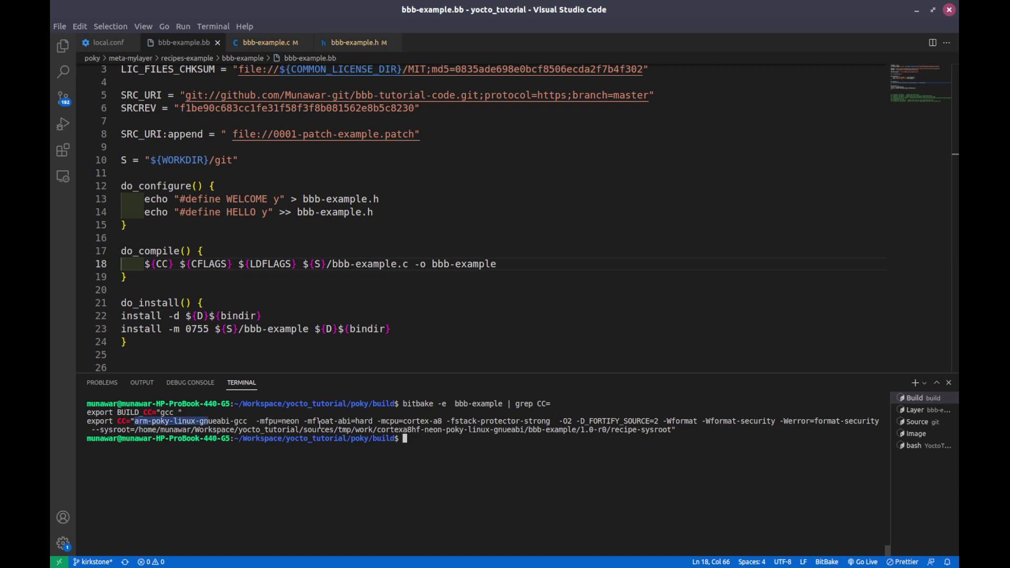
double_click(192, 423)
left_click(326, 526)
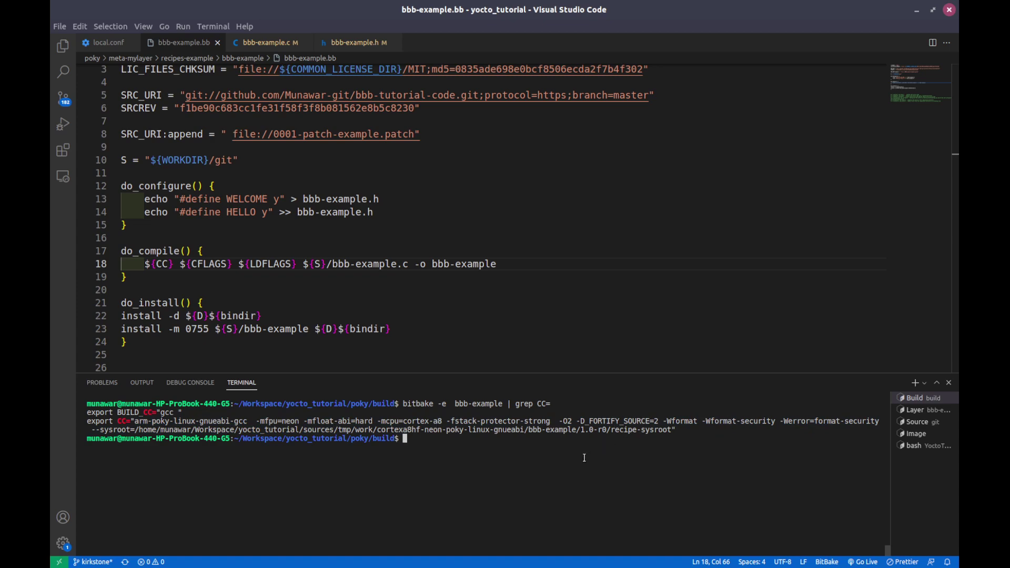
Clear the terminal, rerun the query with grep CFLAGS=, and highlight the TARGET_CFLAGS lines.
key("ctrl+l")
key("Up")
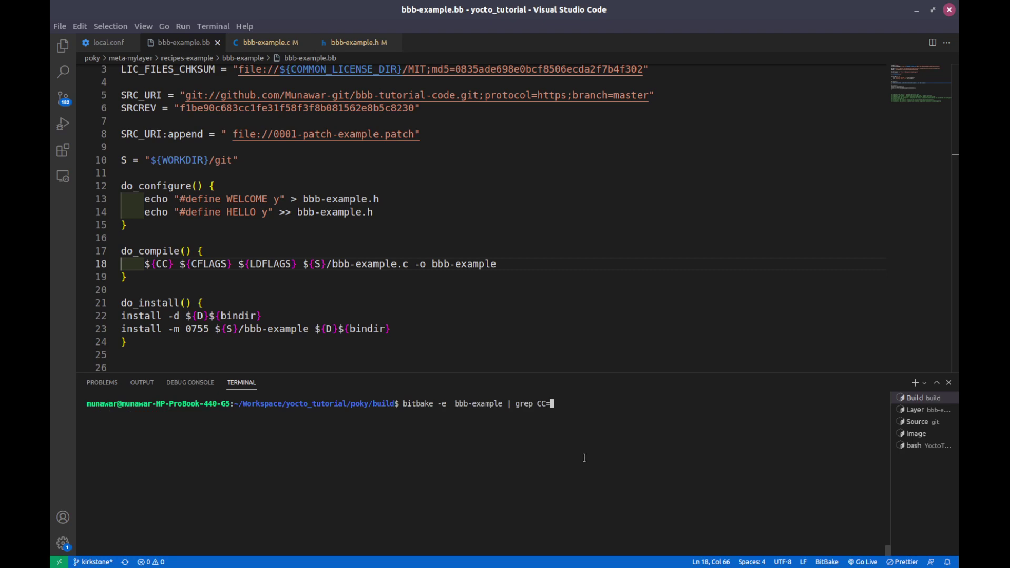
key("BackSpace")
key("BackSpace")
type("FLA")
type("GS=")
key("Return")
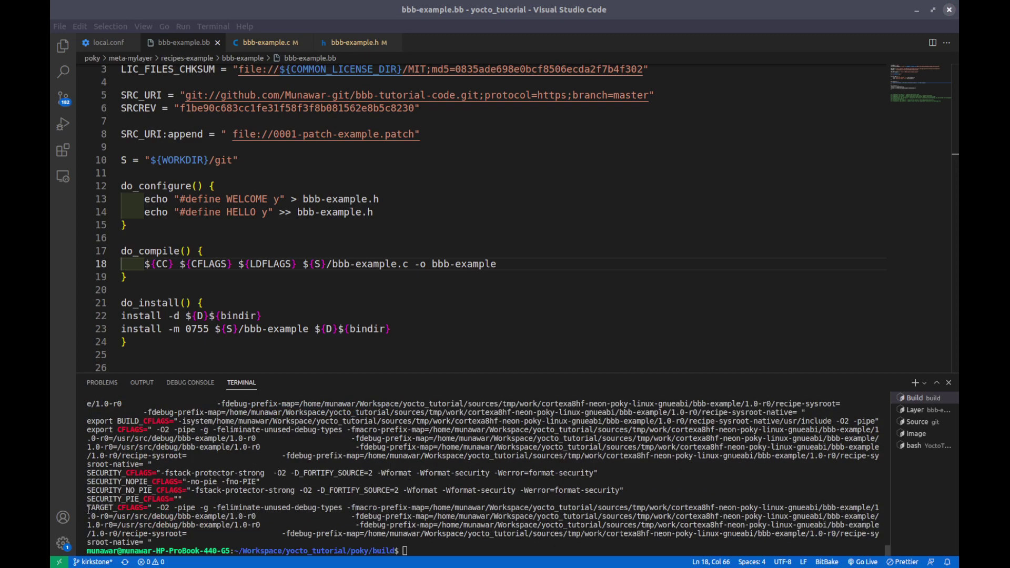
mouse_move(87, 509)
left_mouse_down()
mouse_move(354, 532)
mouse_move(830, 534)
left_mouse_up()
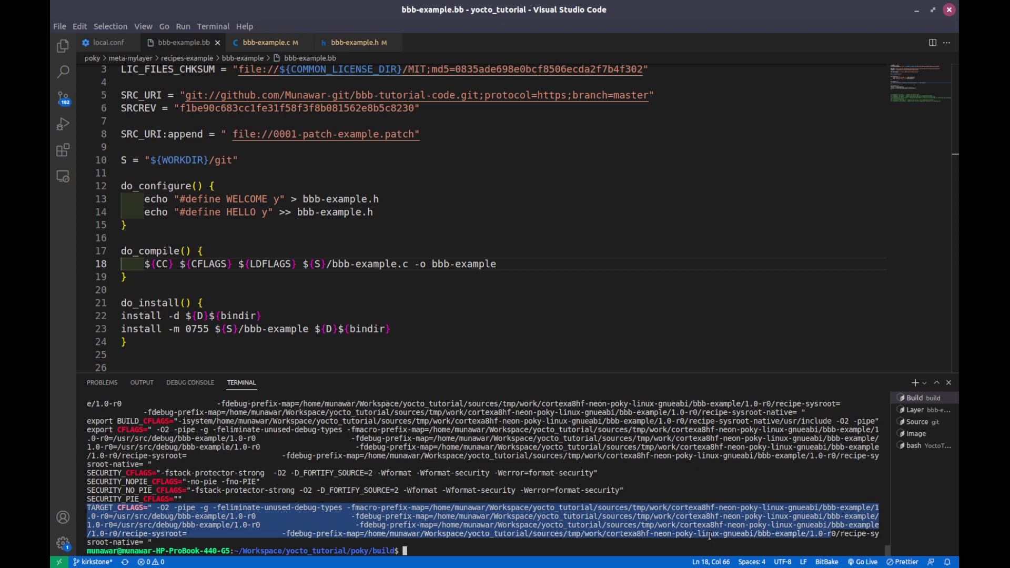
type("clear")
Clear the terminal and rerun the bitbake query with the grep pattern edited to LDFLAGS=.
key("Return")
key("Up")
key("Left")
key("Left")
key("Left")
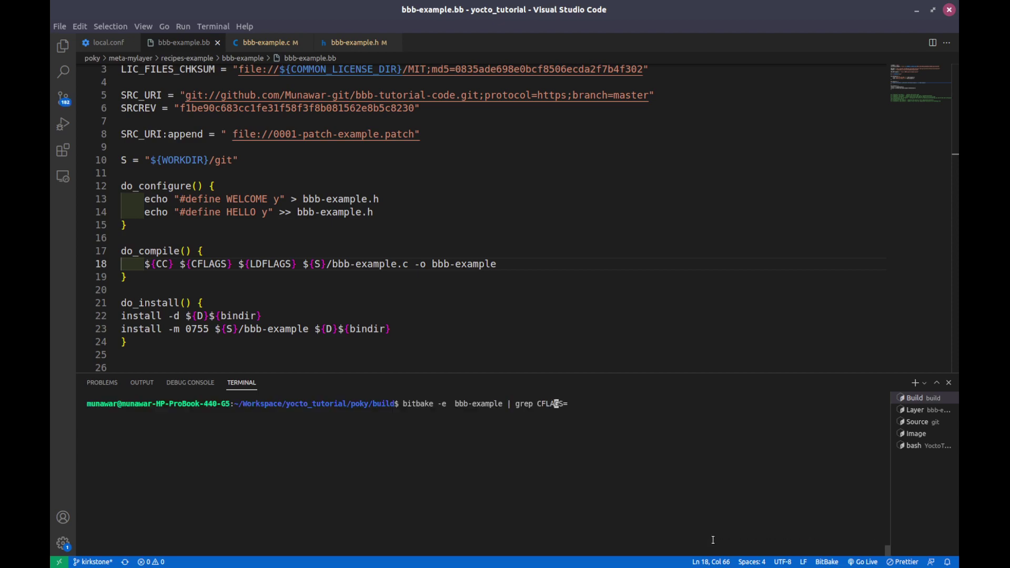
key("Left")
key("Left")
key("Left")
key("BackSpace")
type("LD")
key("Return")
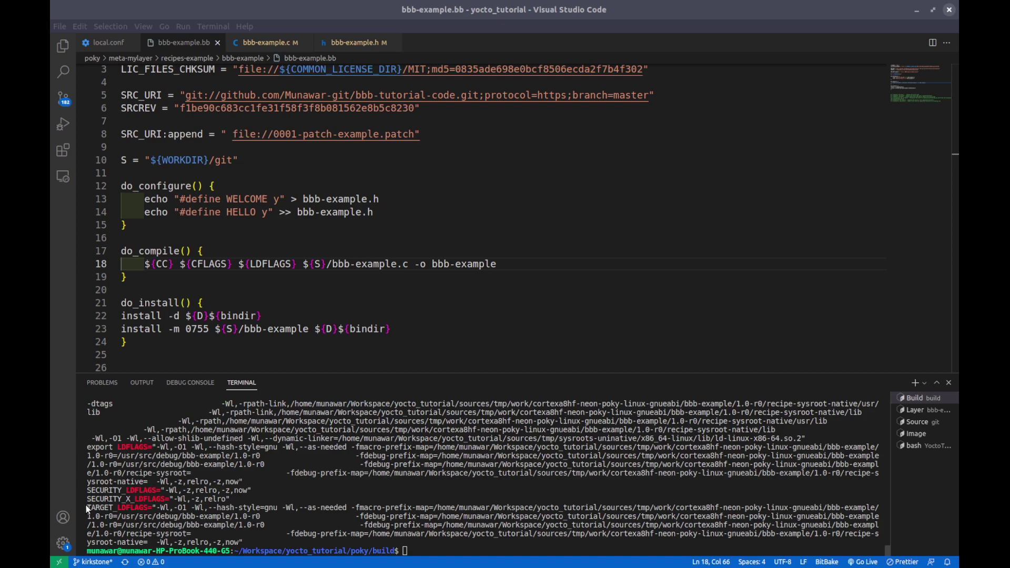
Highlight the TARGET_LDFLAGS output lines, then clear the terminal to an empty prompt.
left_click_drag(88, 508, 459, 546)
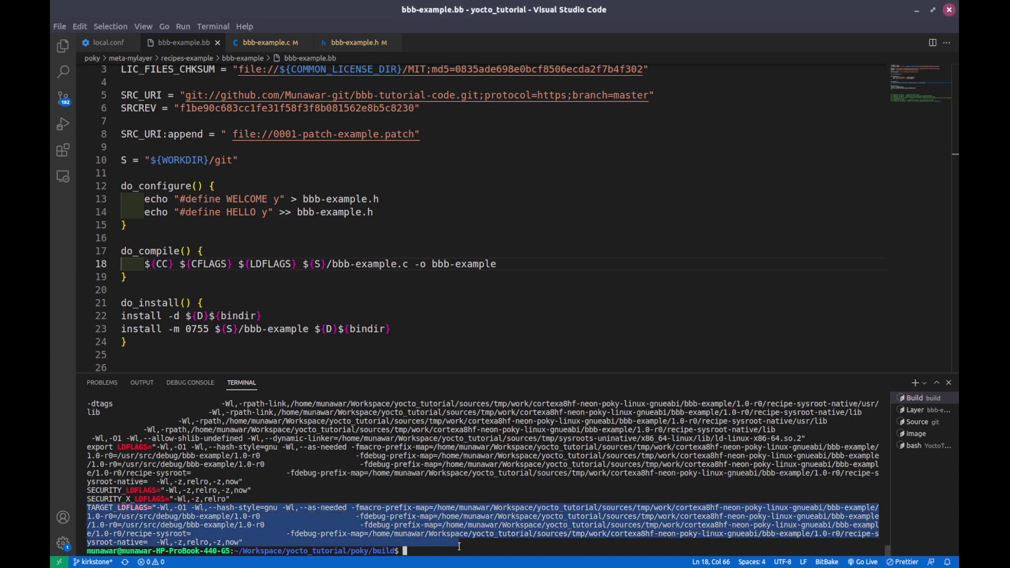
left_click(412, 478)
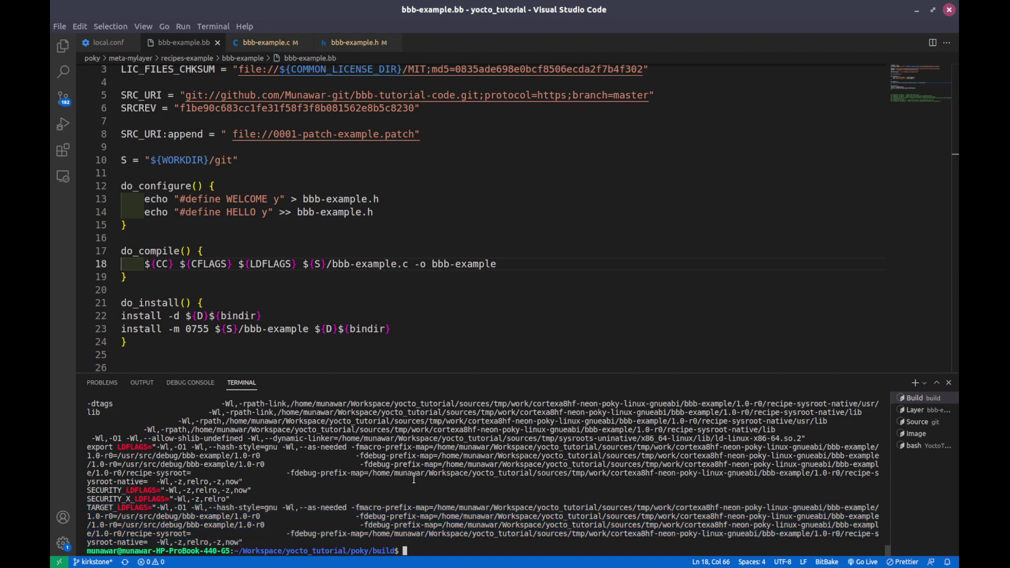
key("ctrl+l")
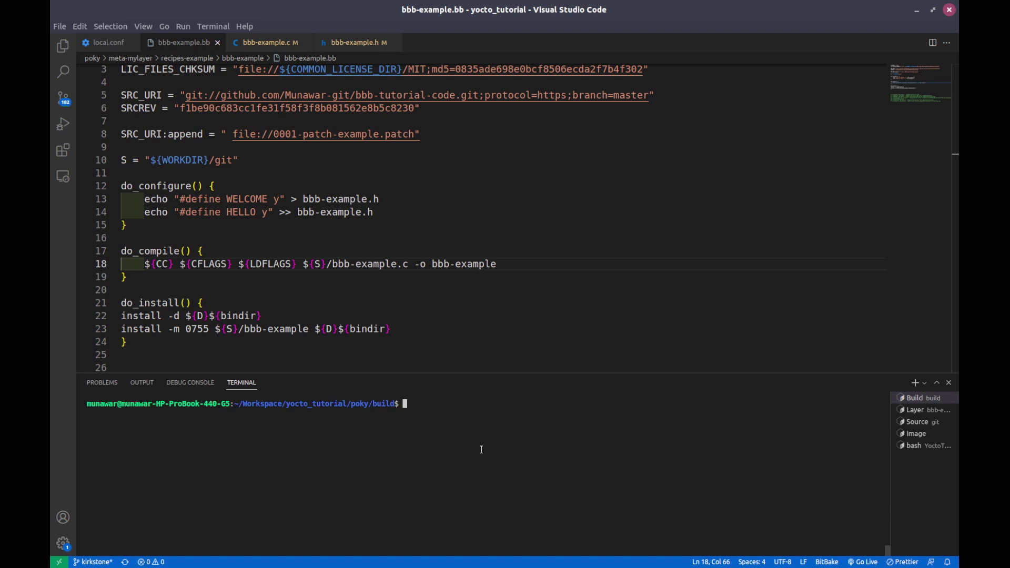
type("bit")
type("bake")
type(" -c ")
type("do")
type("_comple")
Enter 'bitbake -c do_compile bbb-example' unrun, fixing the typo, then switch to the Source terminal.
key("BackSpace")
key("BackSpace")
type("ile")
scroll(395, 237, "up", 1)
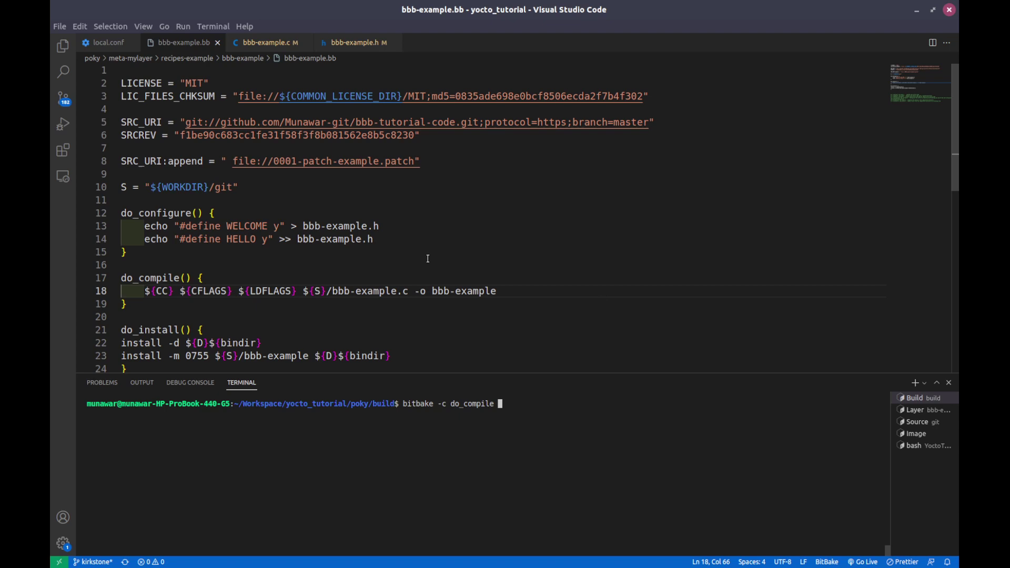
scroll(461, 252, "down", 1)
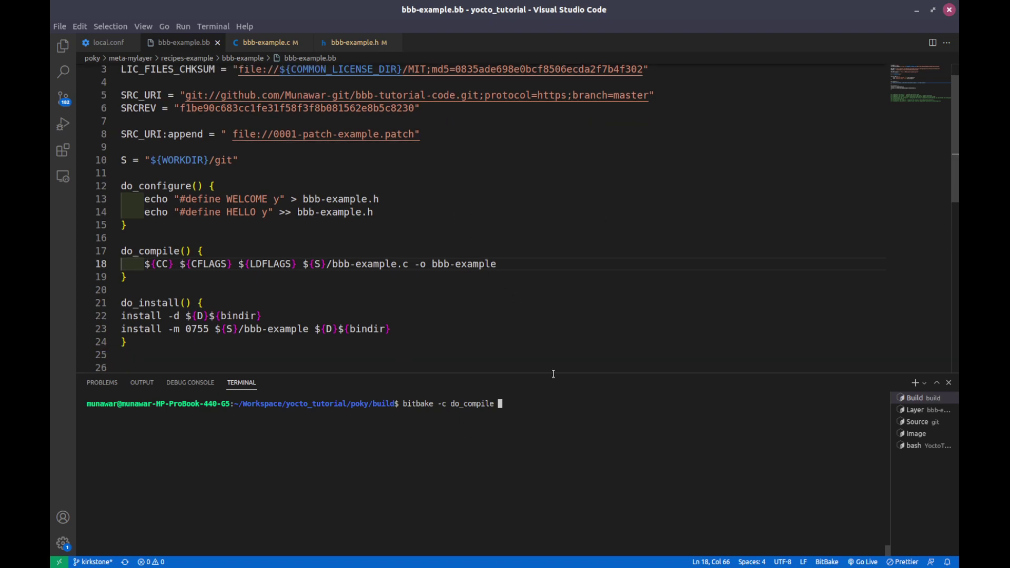
left_click_drag(136, 341, 590, 295)
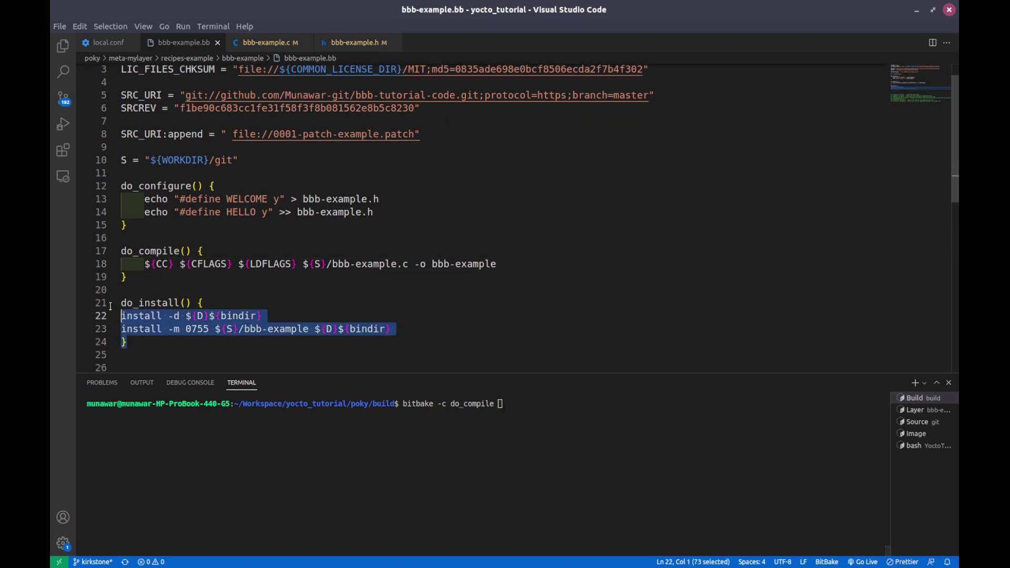
left_click(590, 295)
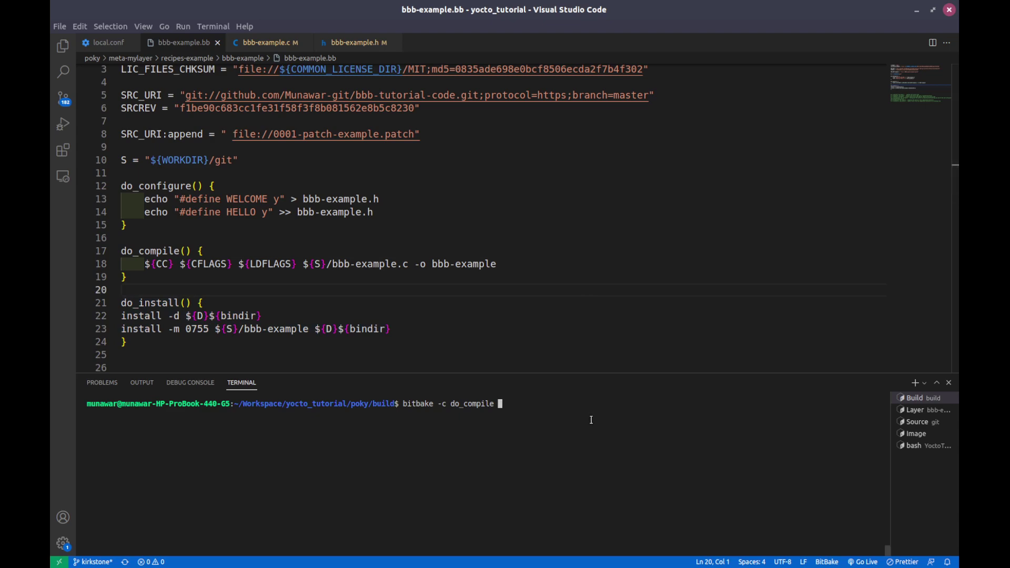
type("bbb-e")
type("xample")
left_click(916, 422)
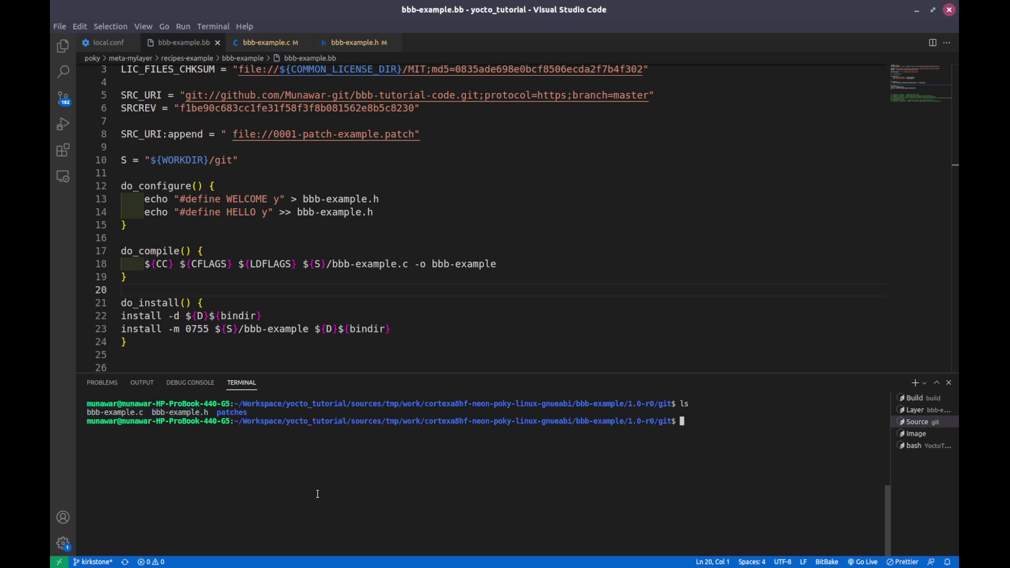
Run 'bitbake -c do_compile bbb-example' from the Build terminal.
left_click(915, 398)
left_click_drag(815, 423, 731, 435)
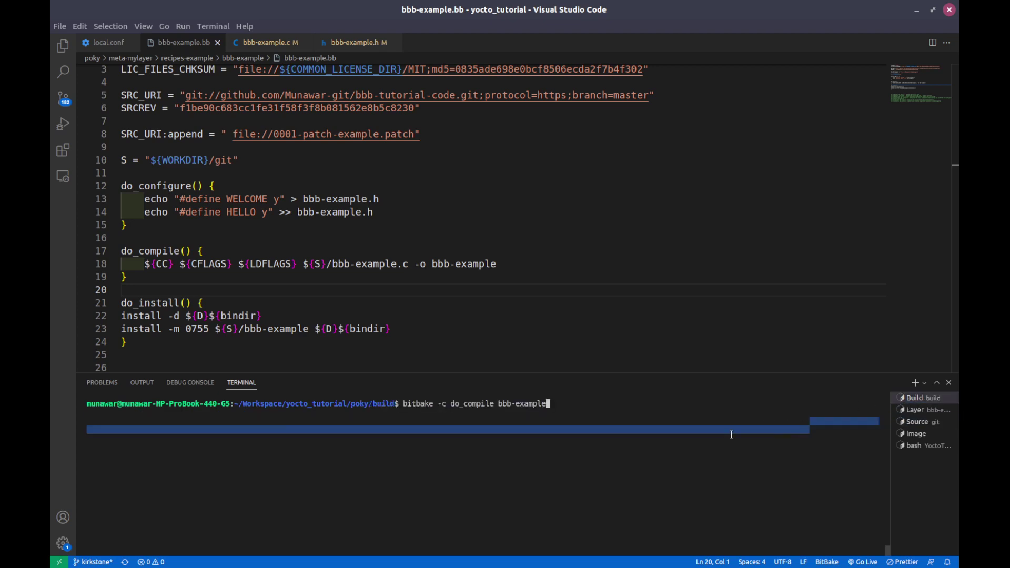
key("Return")
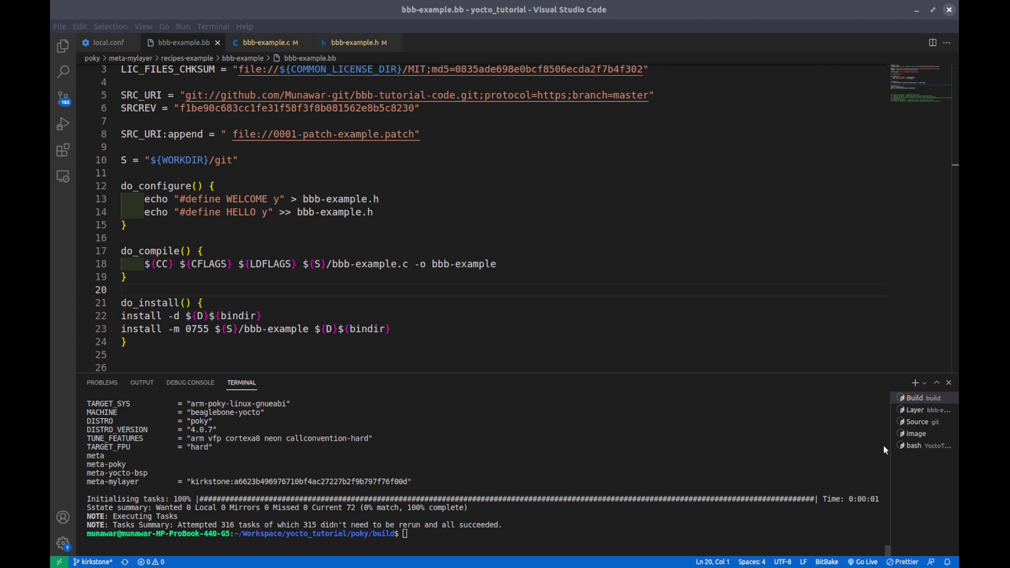
Clear the Source terminal, run ls, and highlight the new bbb-example binary.
left_click(916, 422)
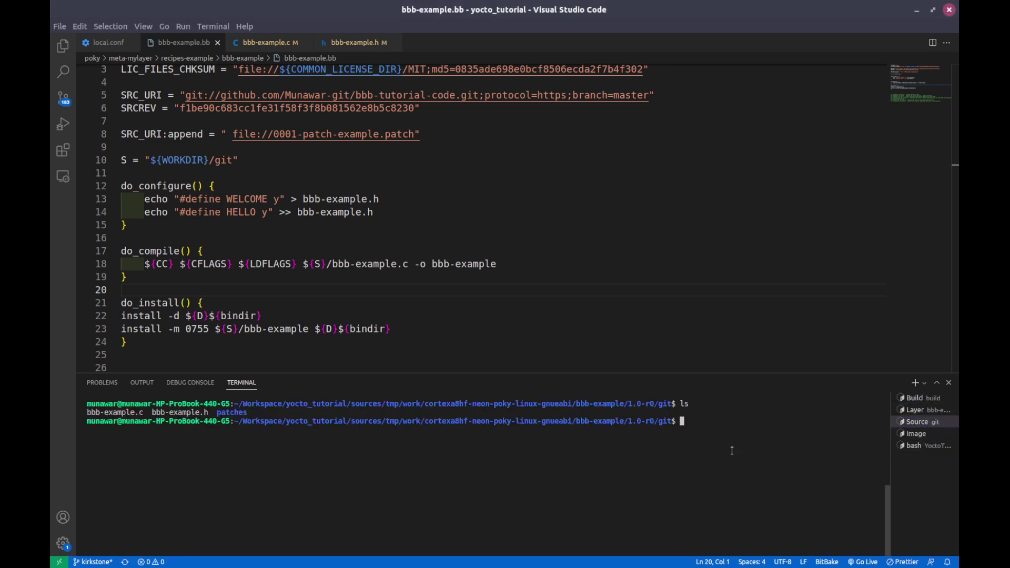
key("ctrl+l")
type("ls")
key("Return")
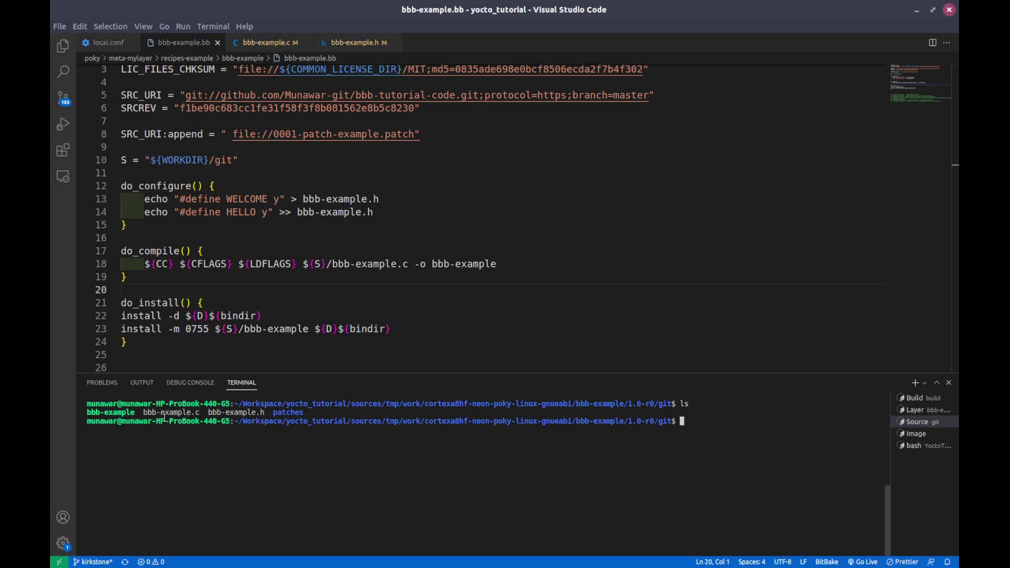
left_click_drag(140, 411, 88, 414)
key("ctrl+shift+c")
Run 'file bbb-example', highlight its ELF 32-bit ARM details, and return to the Build terminal.
key("ctrl+l")
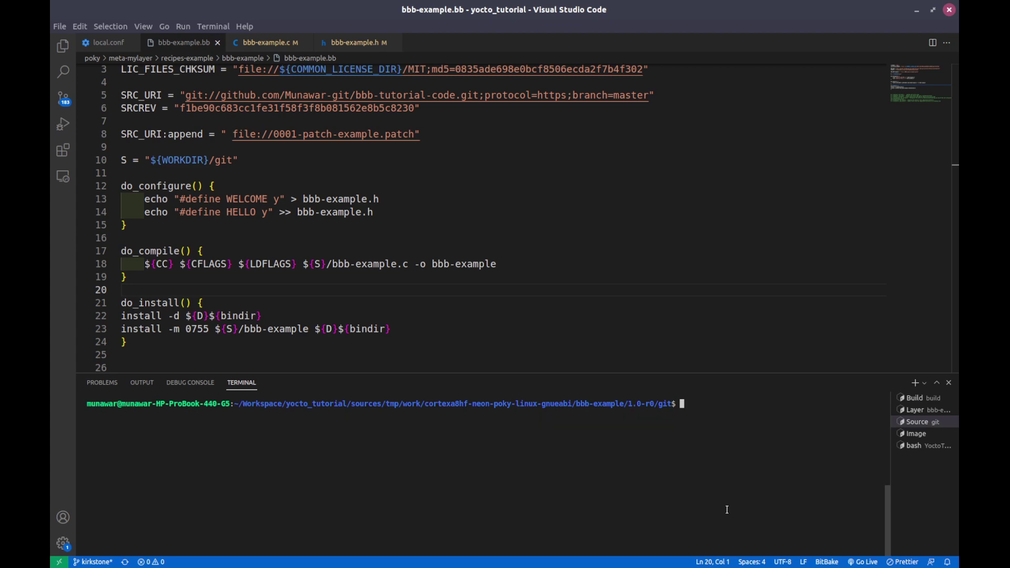
type("file b")
key("Tab")
key("Return")
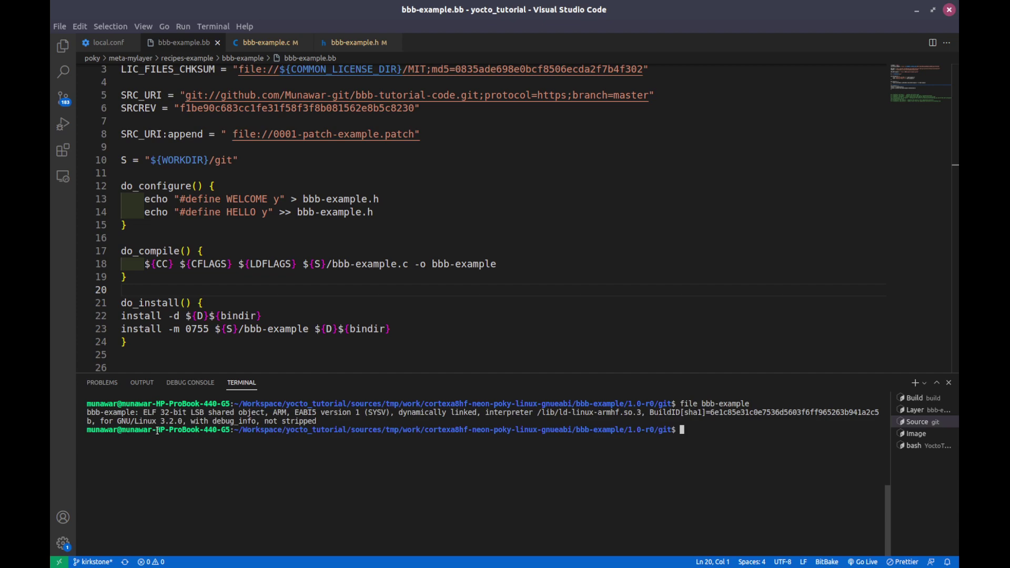
left_click_drag(159, 412, 318, 412)
left_click(372, 472)
left_click(914, 398)
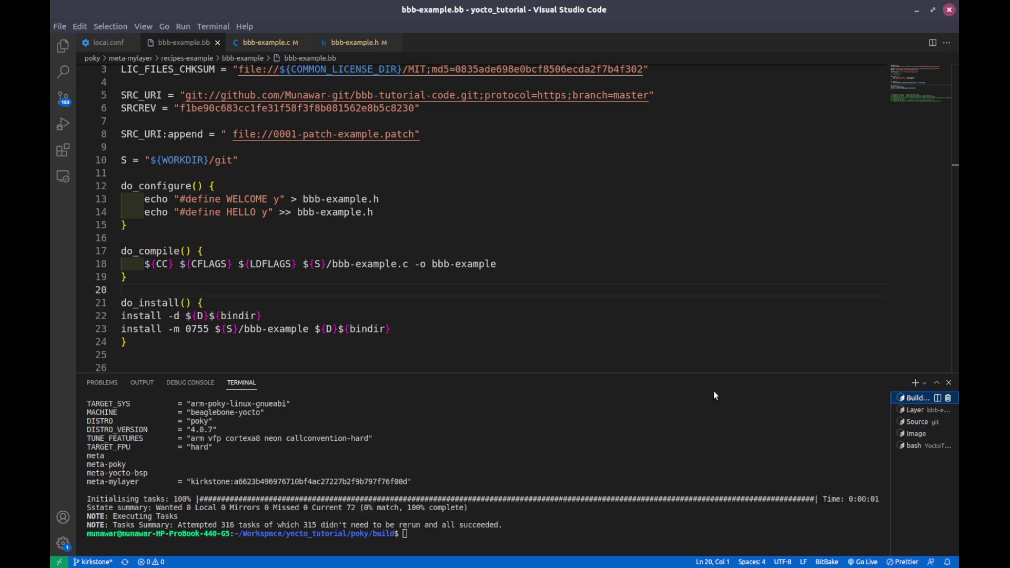